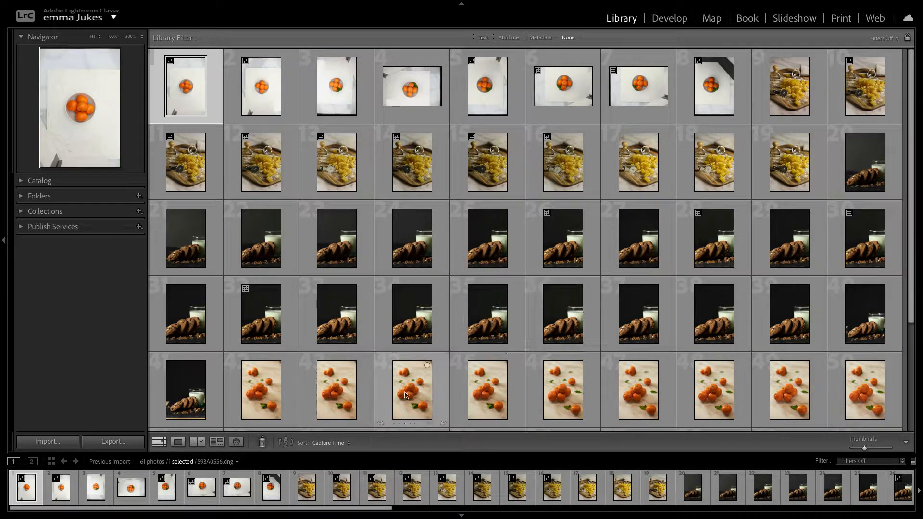
- Select the first eight flat-lay orange photos in the library grid and open them in the Print module
scroll(738, 358, "down", 3)
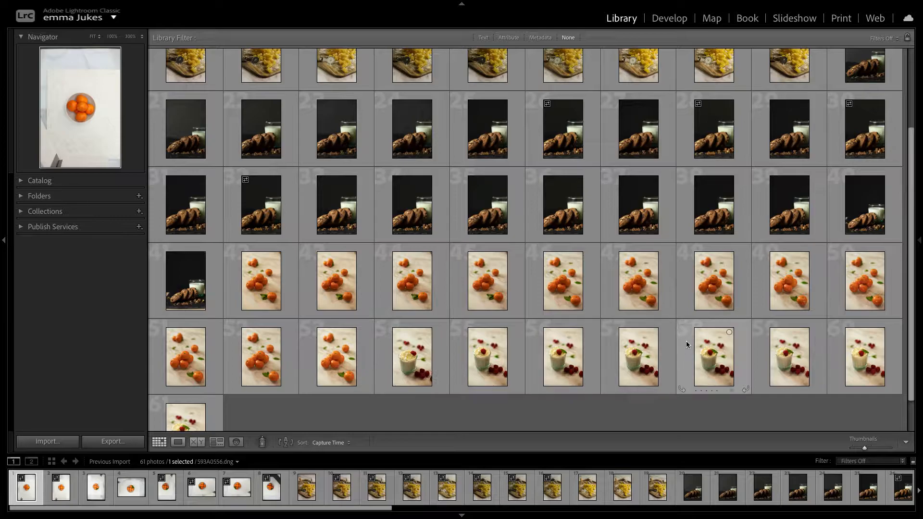
scroll(605, 313, "up", 3)
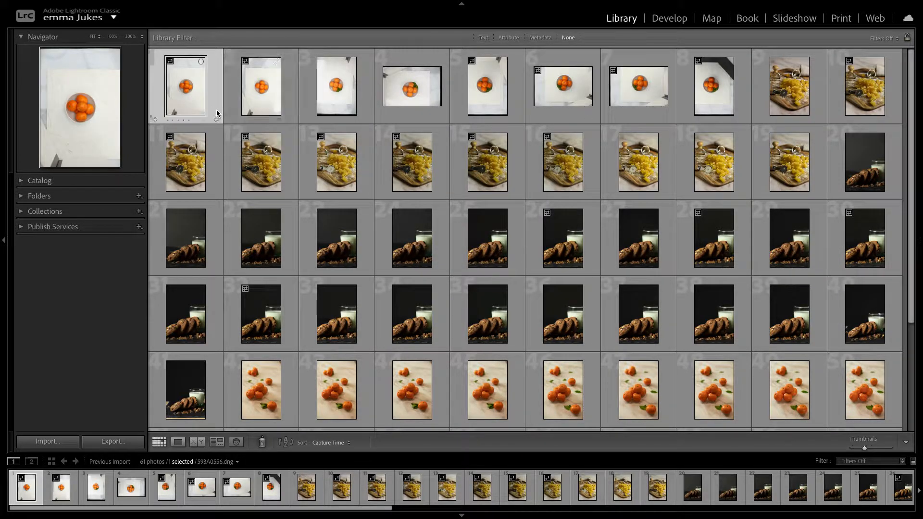
left_click(746, 111, "shift")
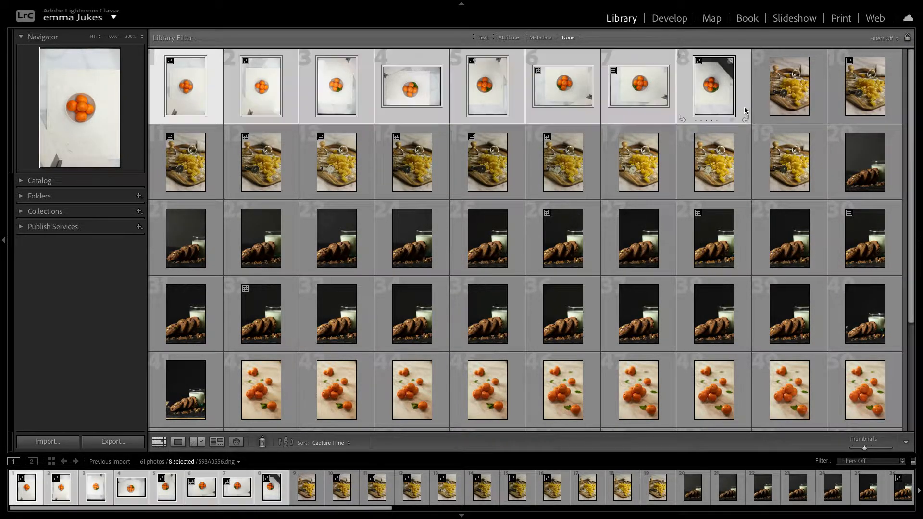
left_click(841, 20)
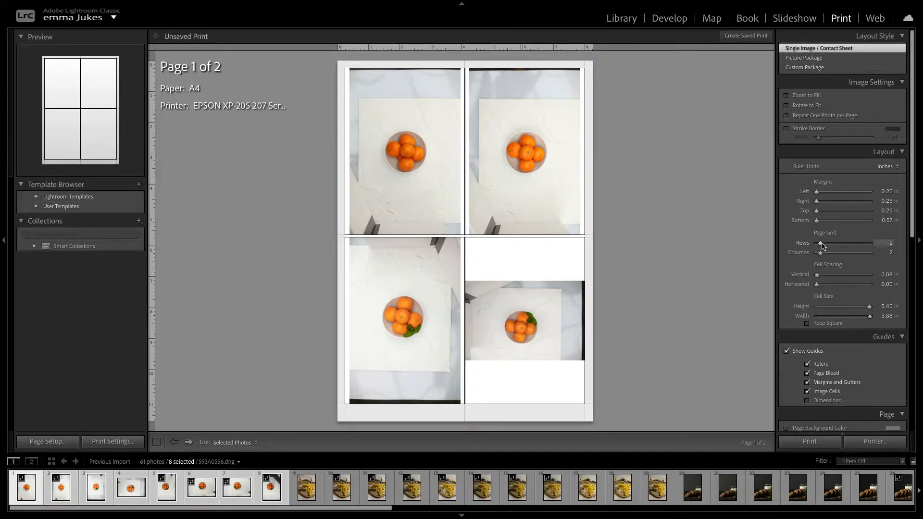
- Set the contact sheet's page grid to 3 rows and 3 columns and hide the layout guides
left_click_drag(823, 247, 822, 253)
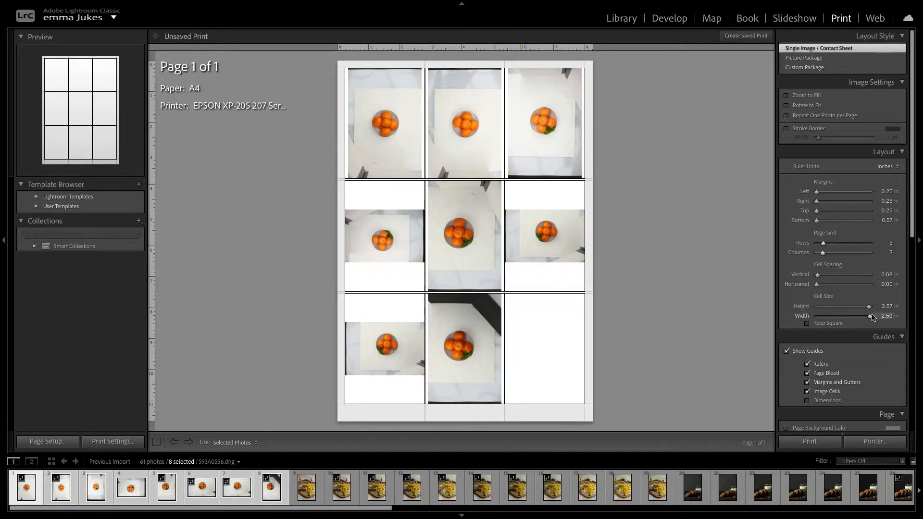
scroll(860, 302, "down", 3)
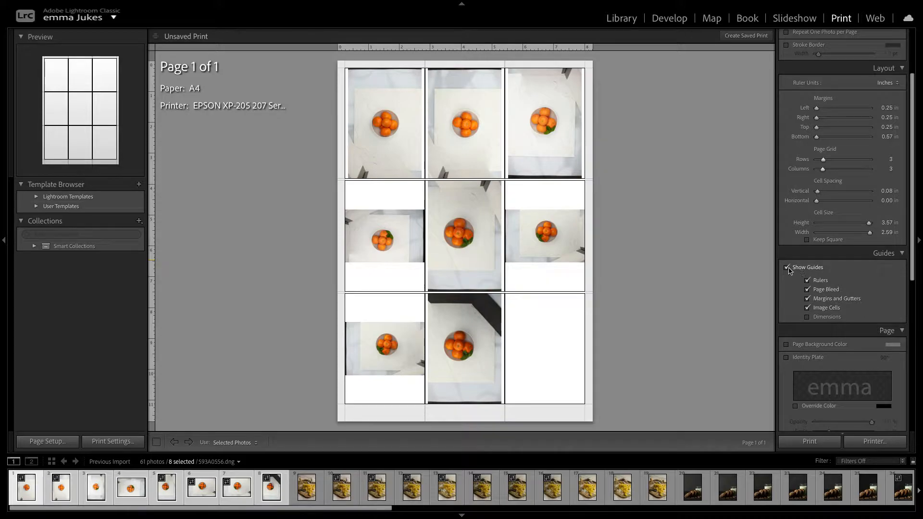
left_click(787, 268)
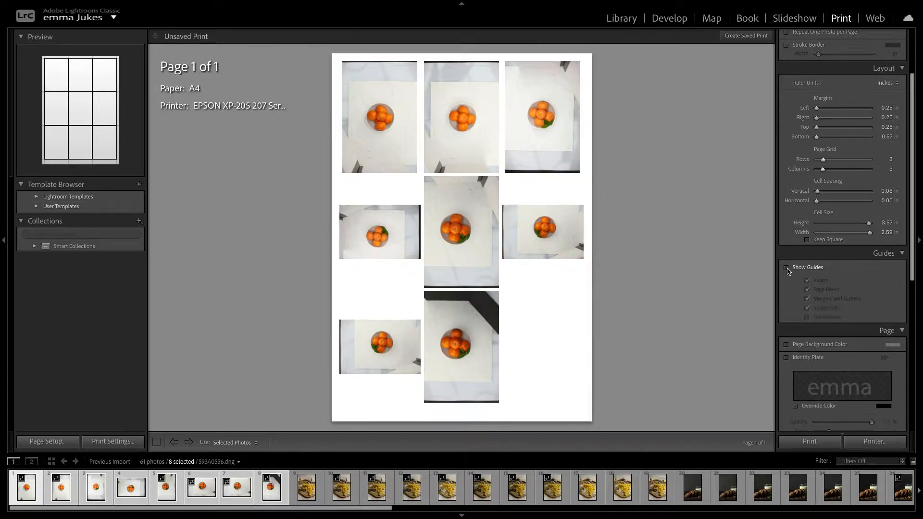
- Enable Photo Info and confirm its custom text template with image number, exposure, ISO speed rating and focal length
scroll(839, 289, "down", 2)
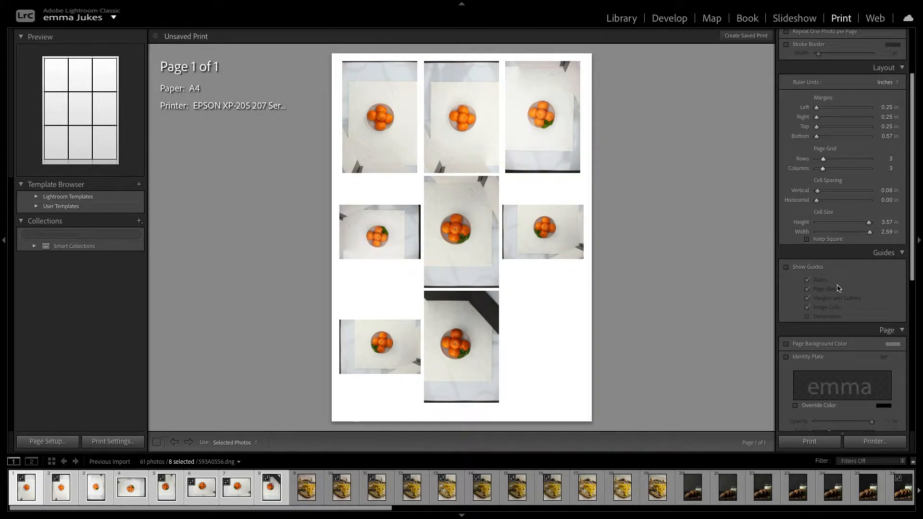
scroll(845, 288, "down", 2)
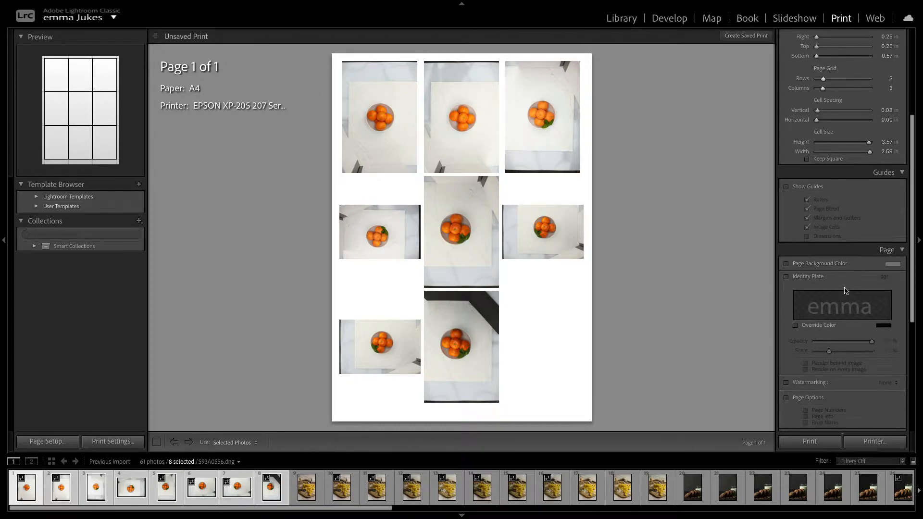
scroll(857, 310, "down", 2)
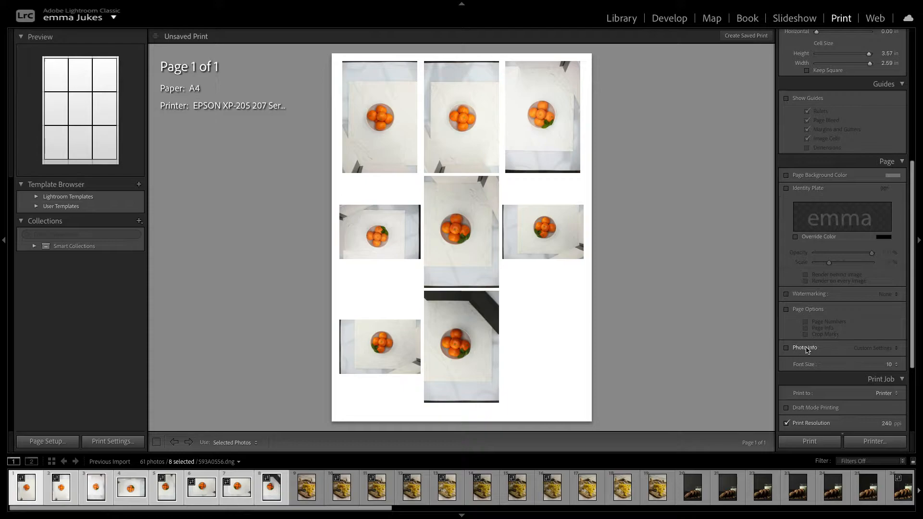
left_click(807, 349)
left_click(866, 350)
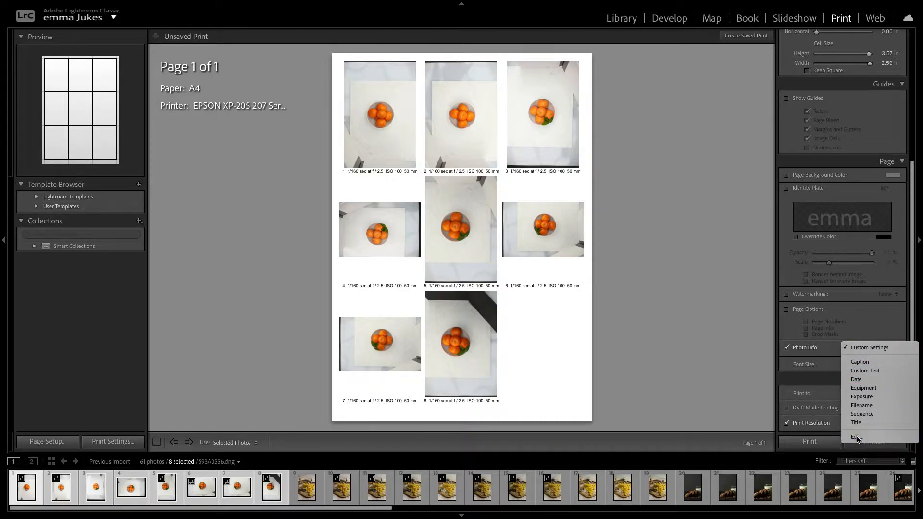
left_click(858, 437)
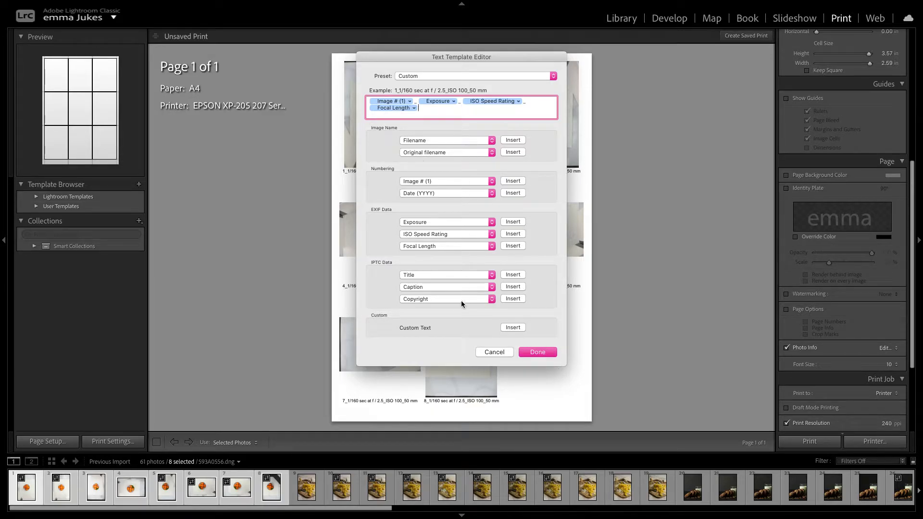
left_click(537, 353)
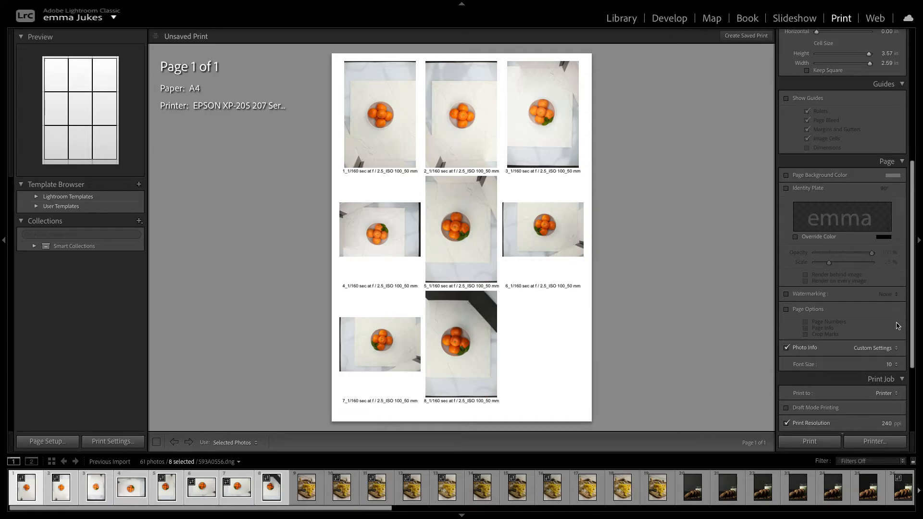
- Set the print job to output to a JPEG File instead of the printer
scroll(897, 325, "down", 1)
scroll(897, 326, "down", 4)
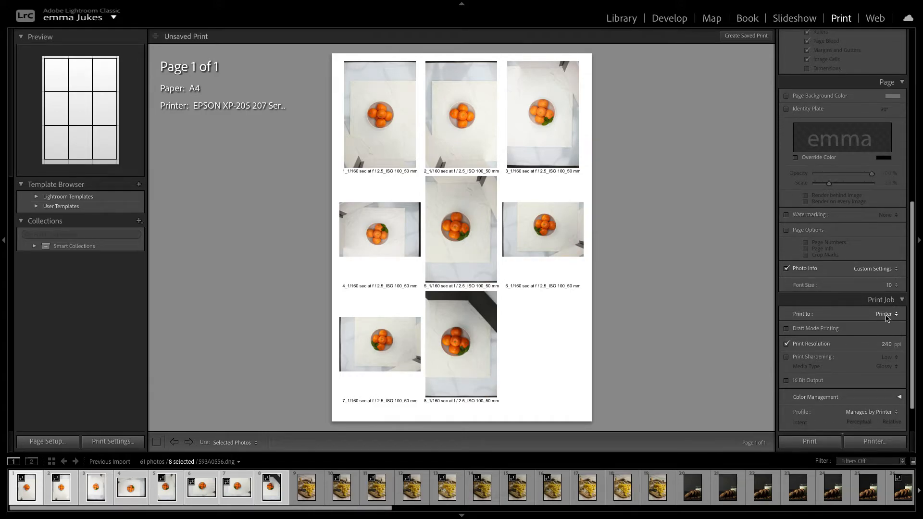
left_click(886, 315)
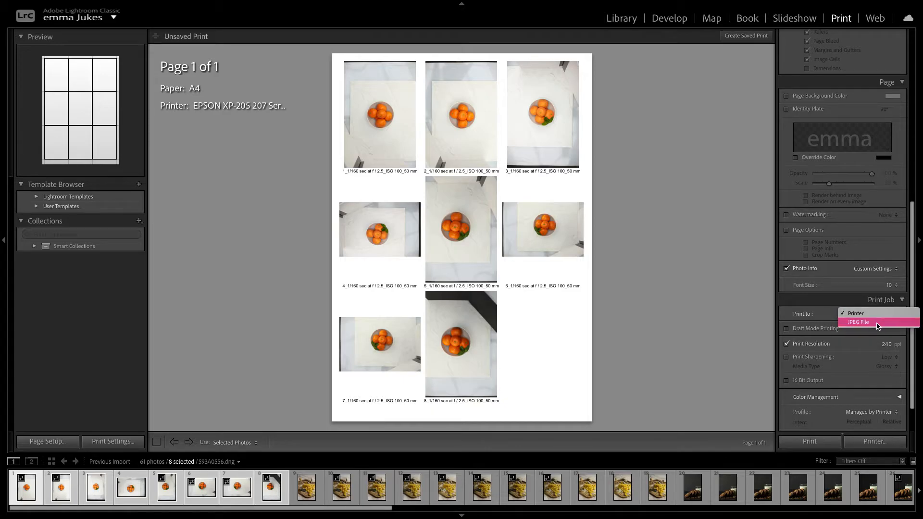
left_click(877, 326)
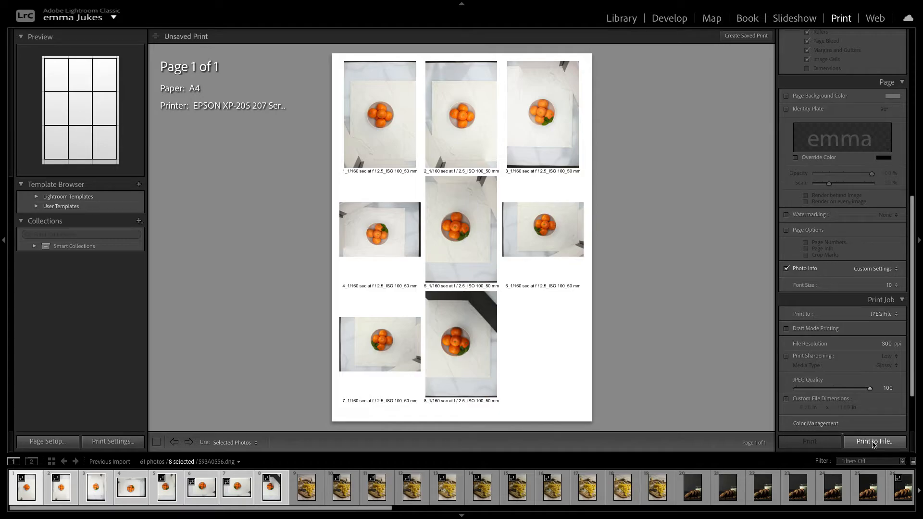
- Print the contact sheet to a file named "flat lay oranges_16_10_2020" on the Desktop
left_click(875, 441)
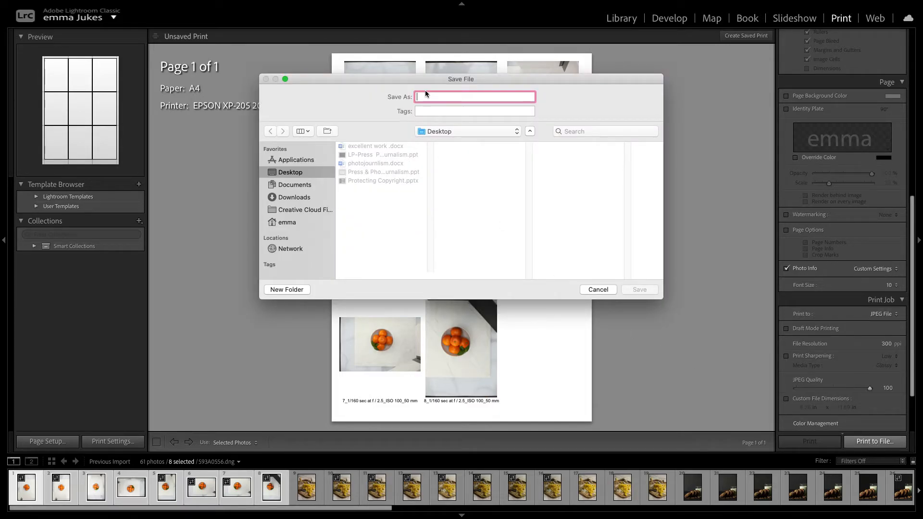
type("flat laye")
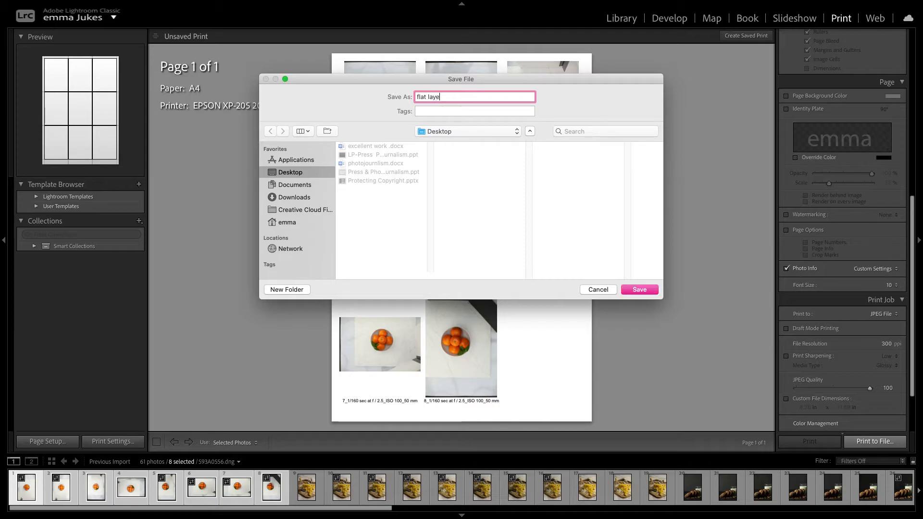
type("o")
type("ranges_16_10_2020")
left_click(639, 290)
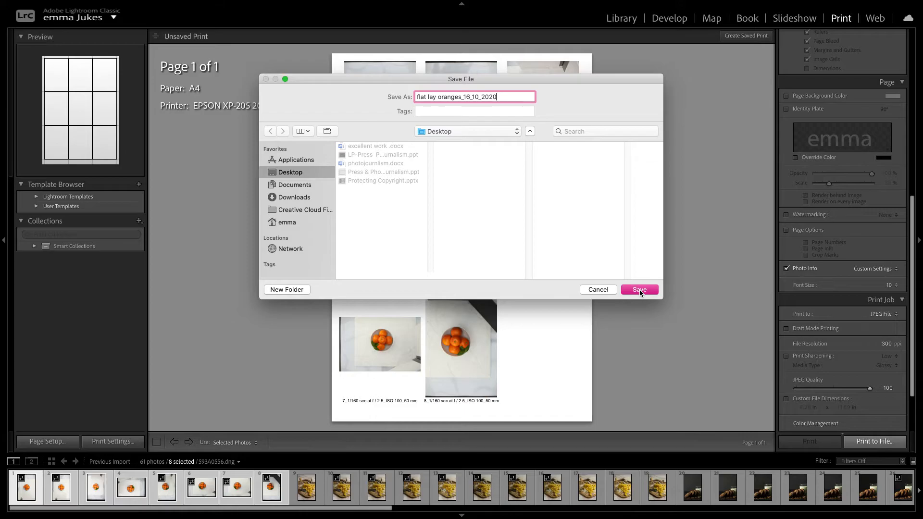
- Select all the pasta photos for the contact sheet and set the page grid to 4 rows
left_click(320, 503)
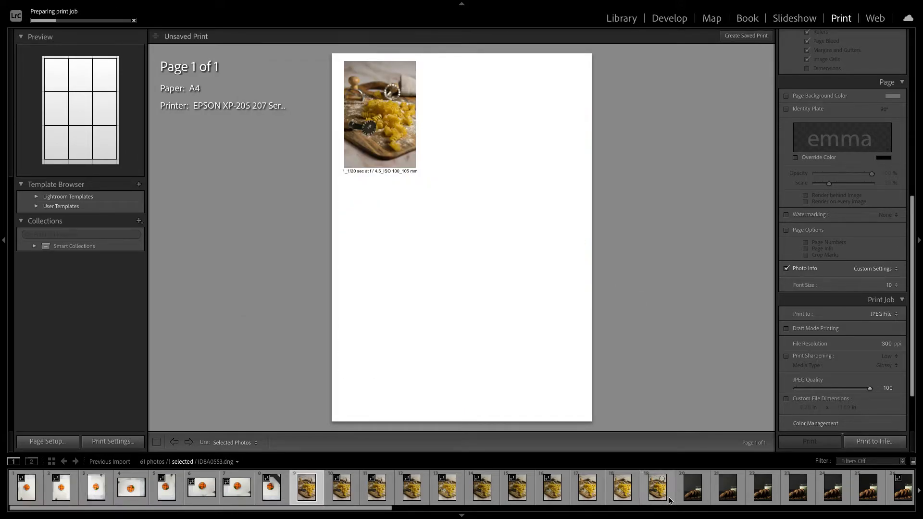
left_click(671, 501, "shift")
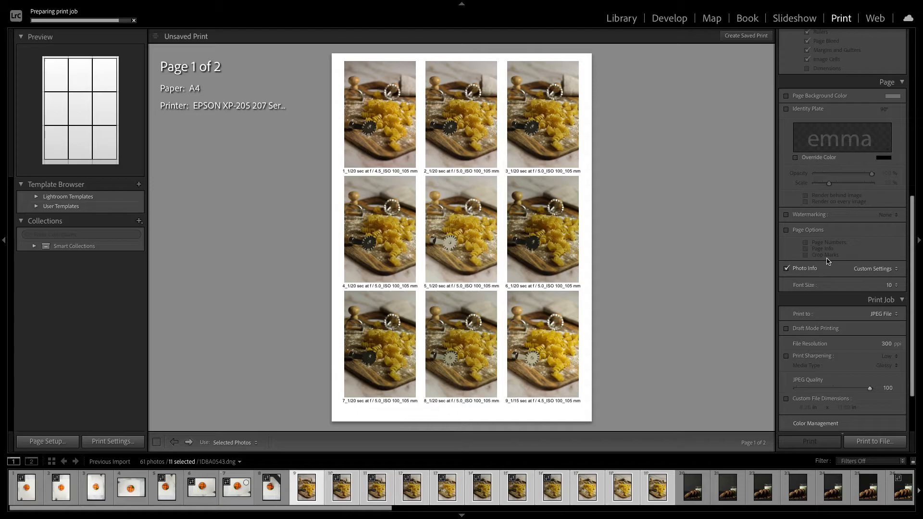
scroll(827, 261, "up", 10)
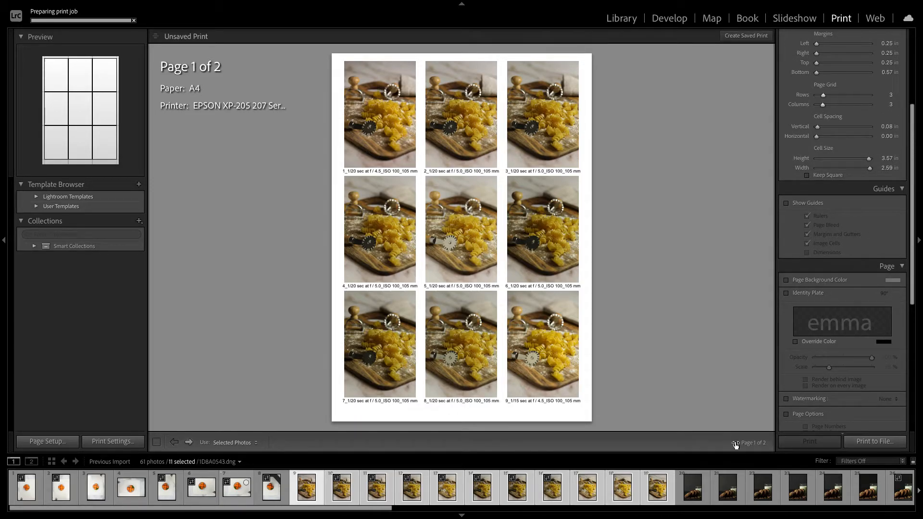
scroll(824, 226, "up", 5)
left_click_drag(830, 178, 828, 181)
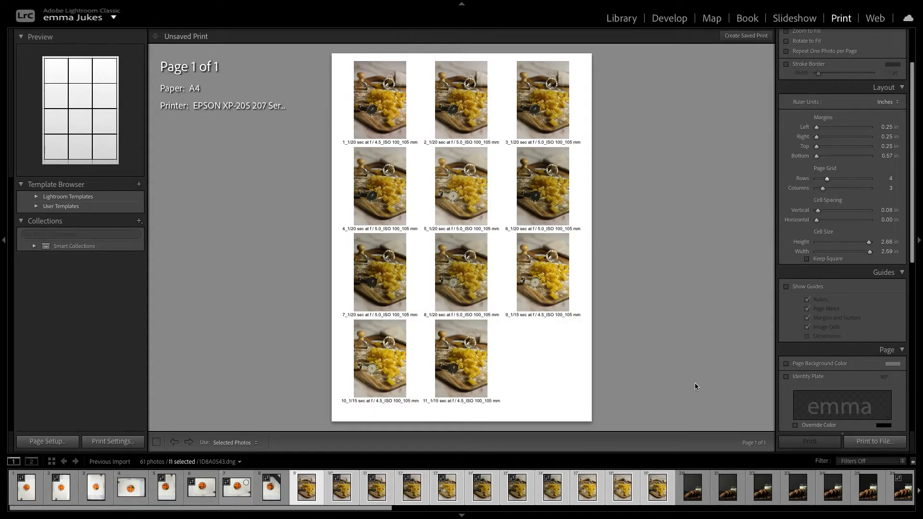
- Print the pasta contact sheet to a file named "pasta 16_11_2020" on the Desktop
left_click(873, 442)
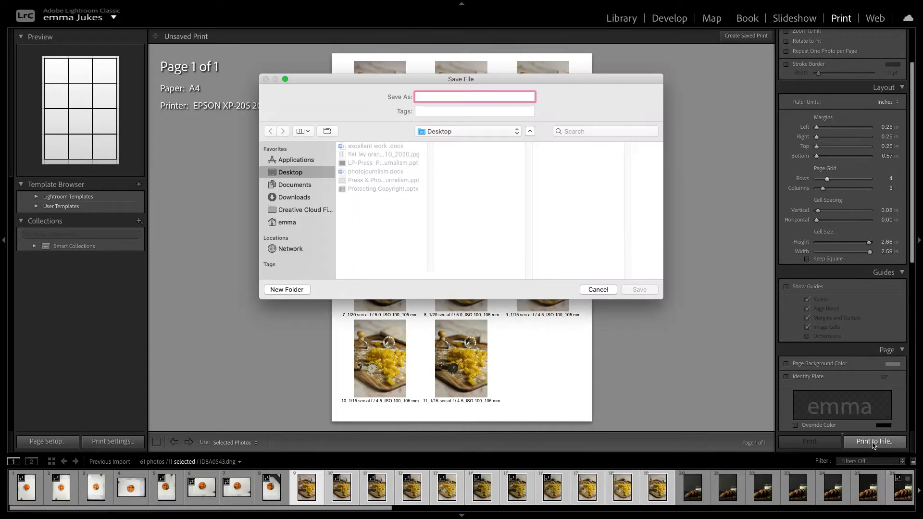
type("pasta 16_11_2020")
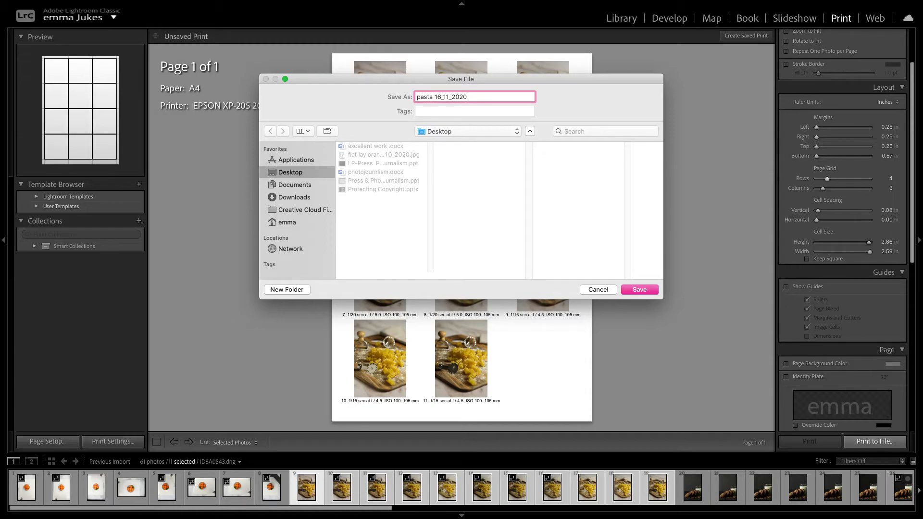
left_click(632, 289)
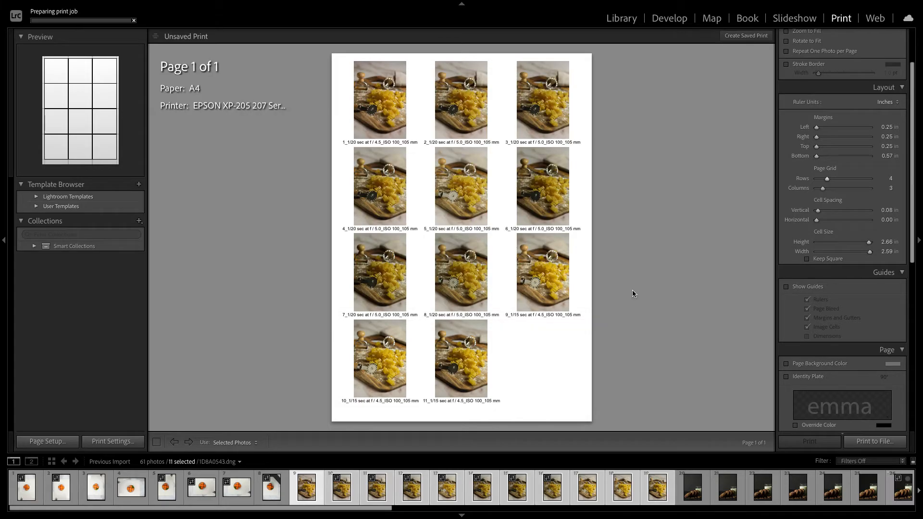
- Select all the cookies-and-milk photos in the filmstrip for the next contact sheet
left_click(678, 499)
left_click_drag(398, 512, 739, 508)
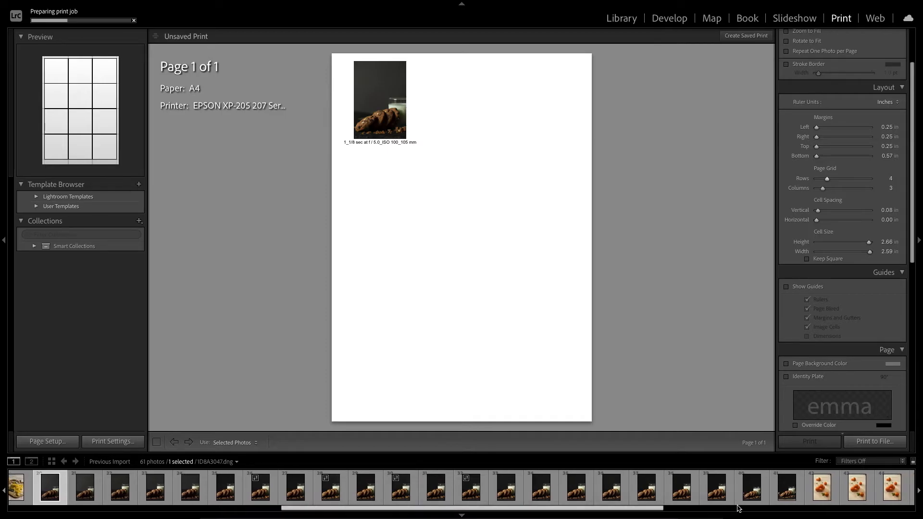
left_click(801, 502, "shift")
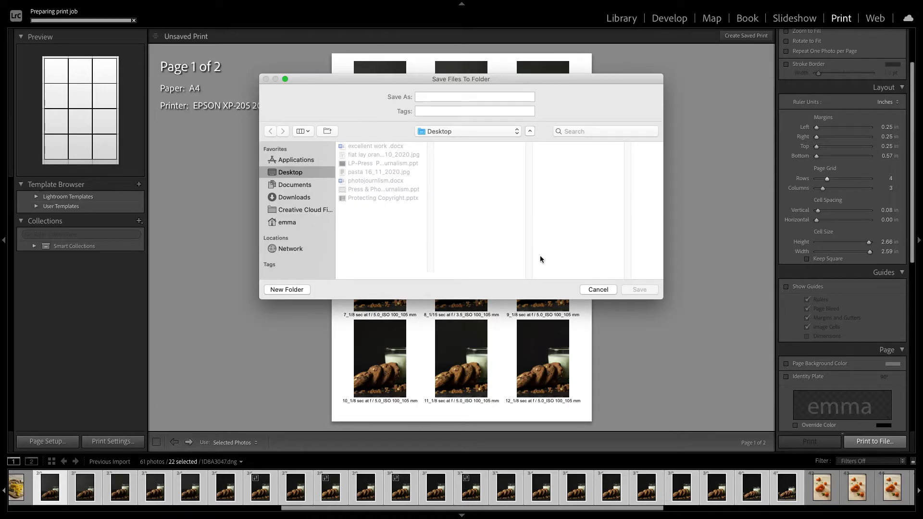
- Save the cookies-and-milk contact sheets to a Desktop folder named "cookies_milk 16_10_2020"
left_click(471, 98)
type("c")
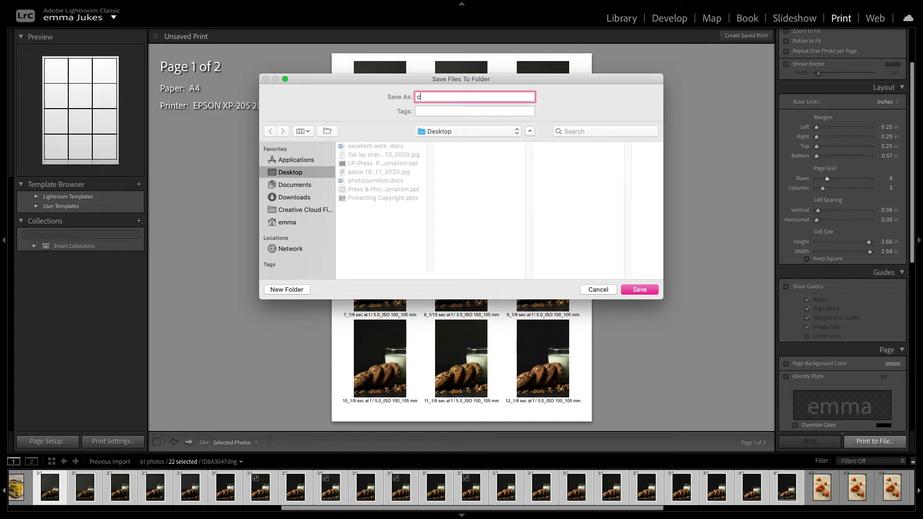
type("ookies_milk 16_10_2020")
left_click(644, 295)
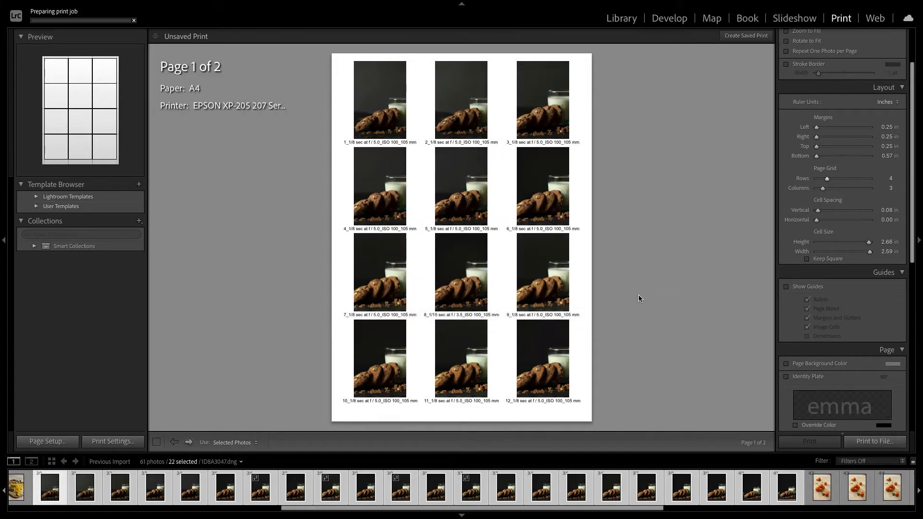
- Select all the scattered orange photos that follow the cookie shots in the filmstrip
left_click(821, 503)
scroll(769, 487, "down", 8)
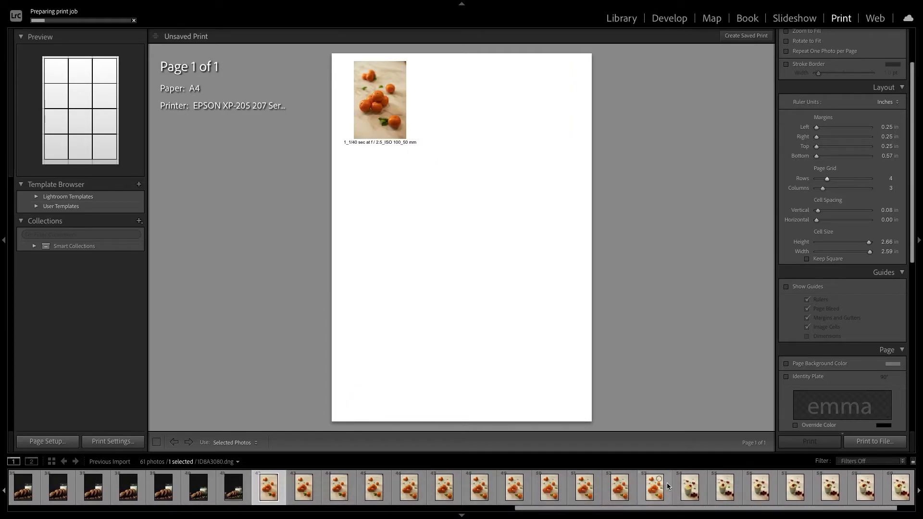
left_click(668, 483, "shift")
- Print the scattered oranges contact sheet to a file named "oranges 16_10_2020" on the Desktop
left_click(874, 441)
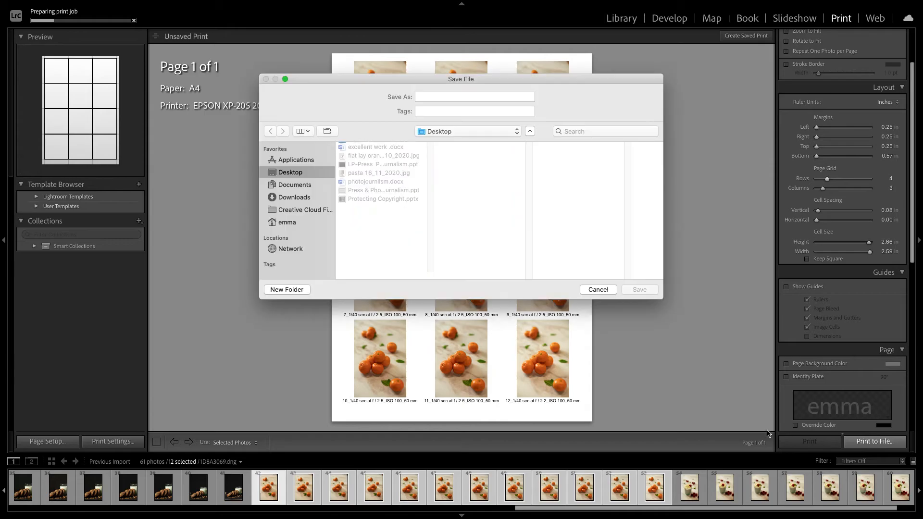
left_click(436, 97)
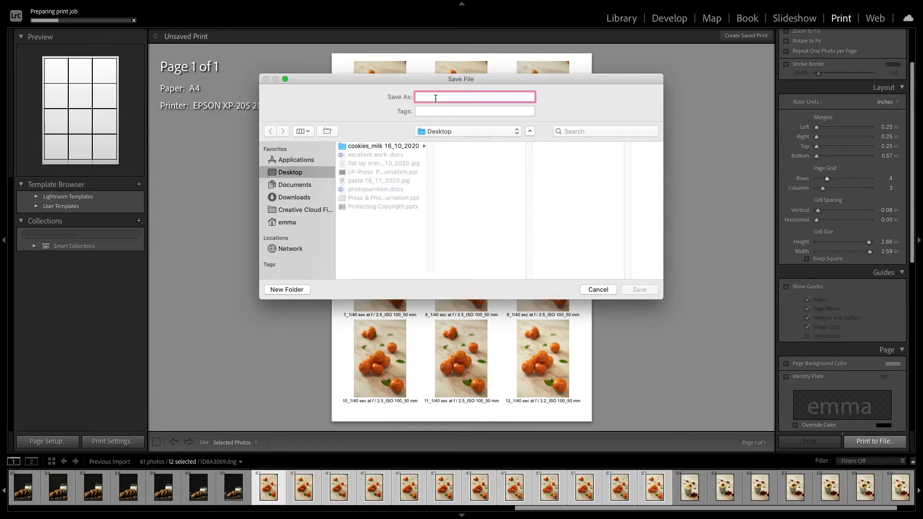
type("oranges 1")
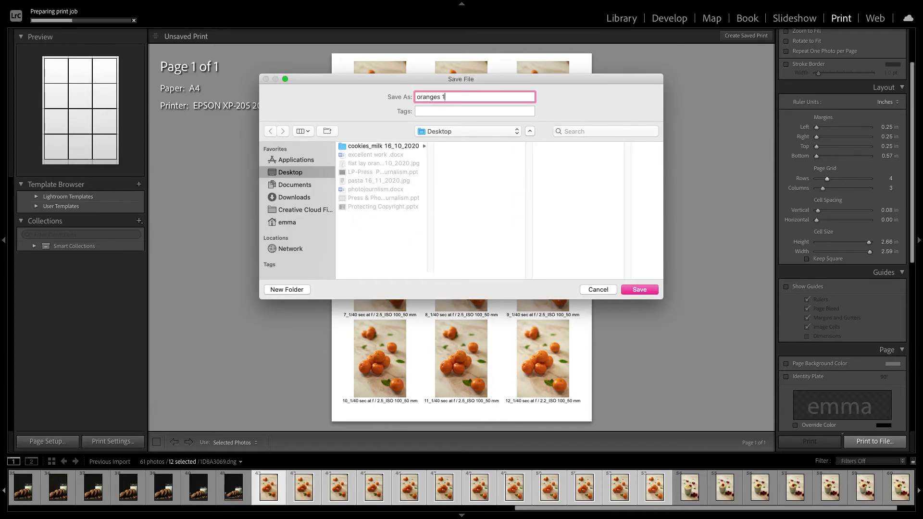
type("6_10_2020")
left_click(640, 289)
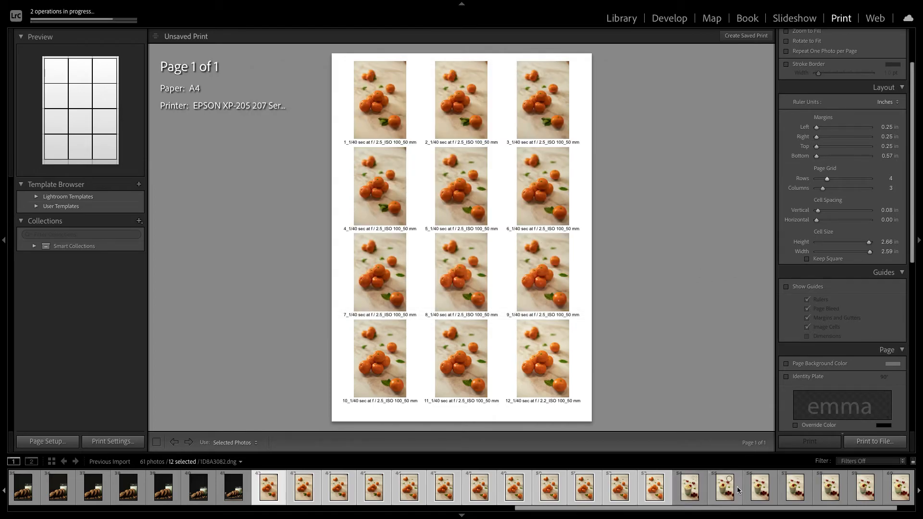
- Select all the raspberry dessert photos at the filmstrip's end and set the contact sheet's page grid to 3 rows
left_click(681, 500)
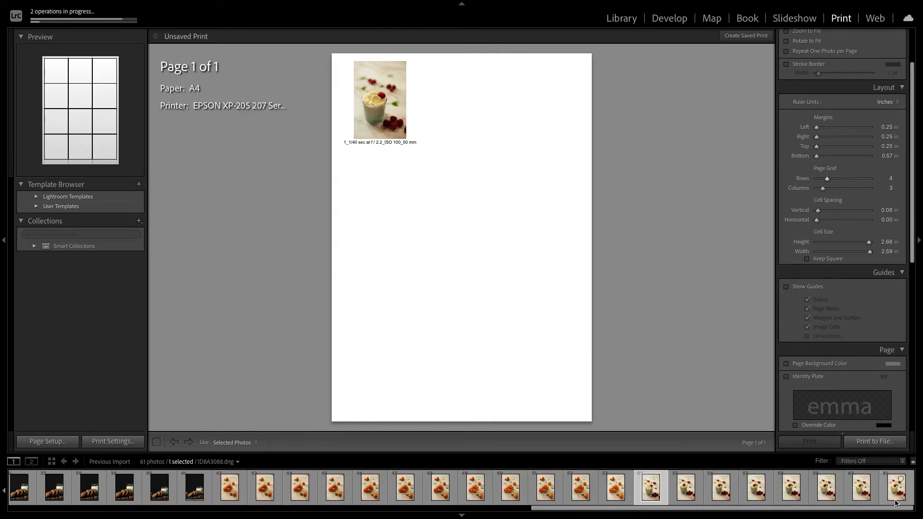
left_click(913, 501, "shift")
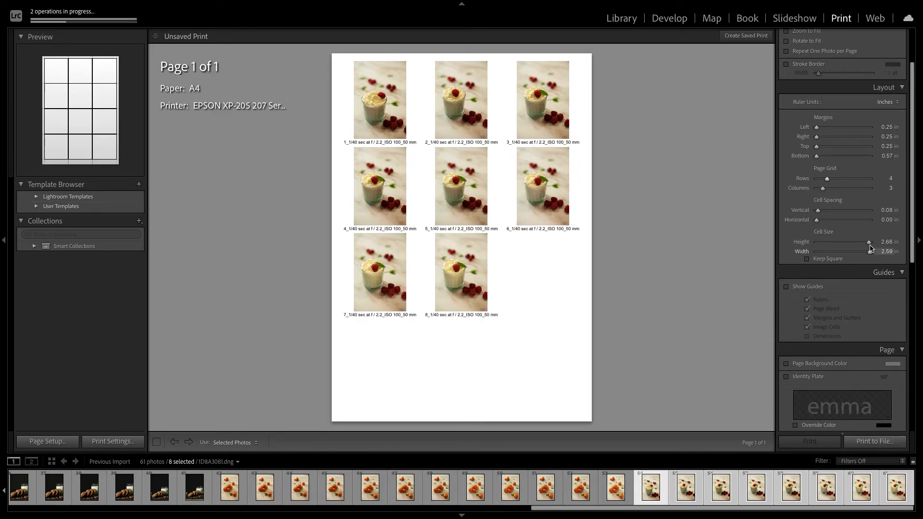
left_click_drag(827, 180, 824, 180)
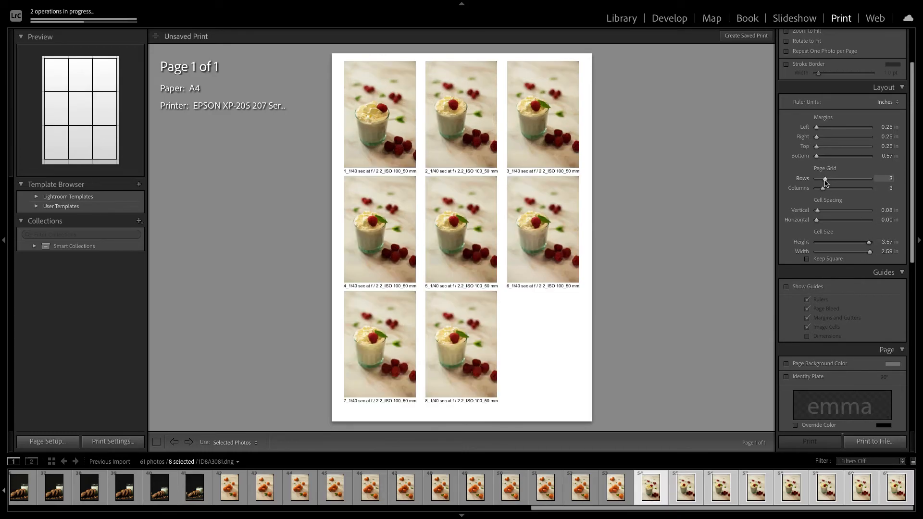
- Print the raspberry dessert contact sheet to a file named "raspberries 16_10_2020" on the Desktop
left_click(876, 443)
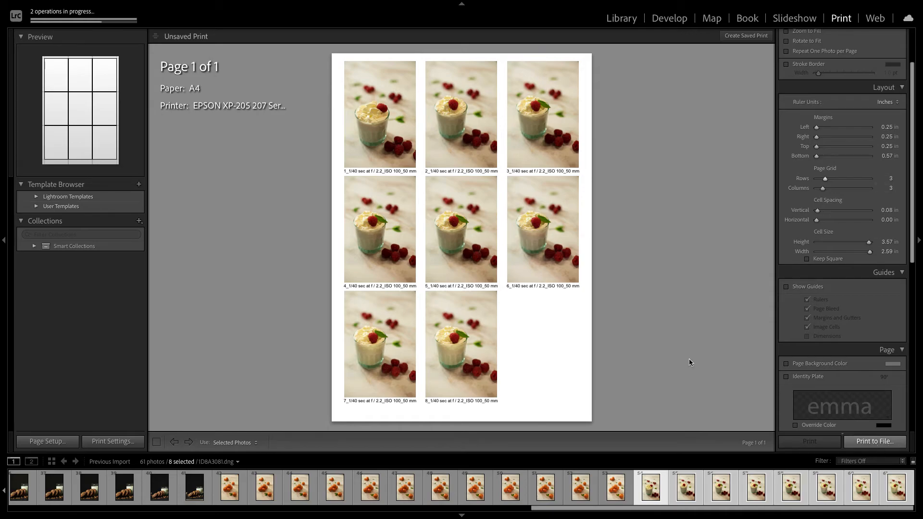
type("r")
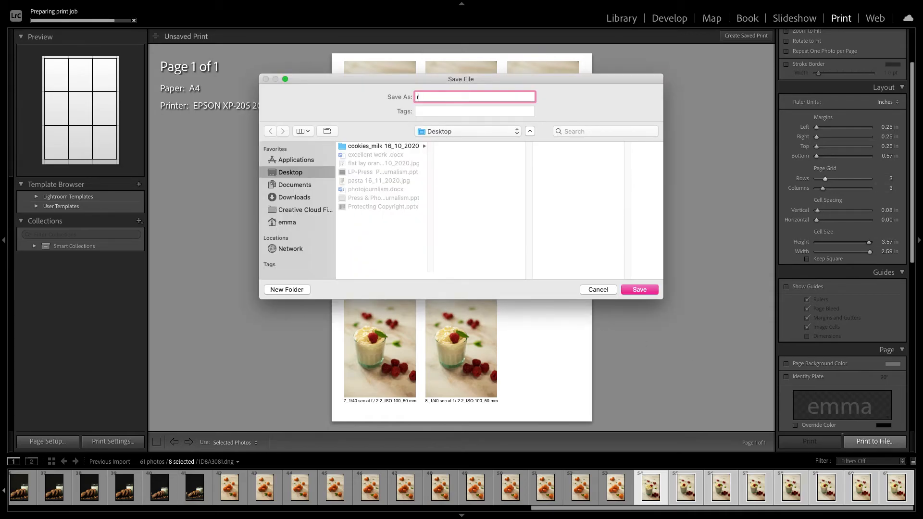
type("aspberrie")
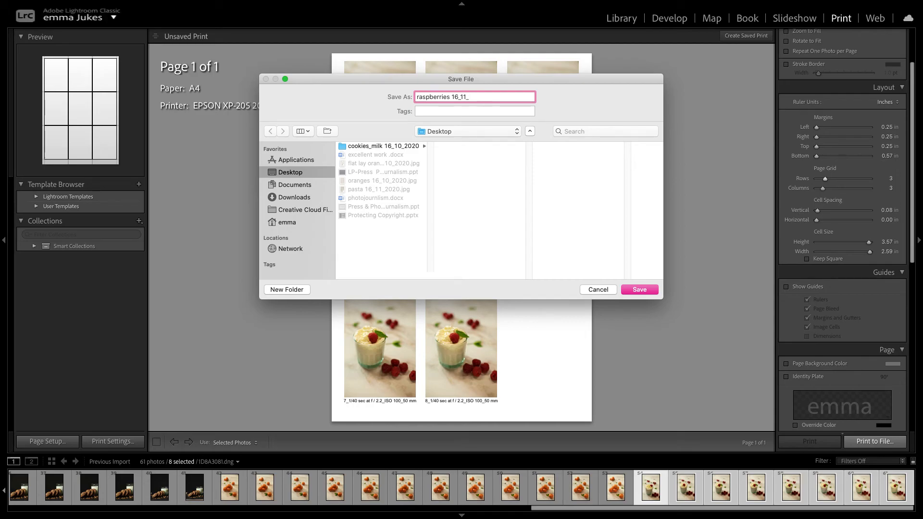
type("s 16_10_2020")
left_click(642, 290)
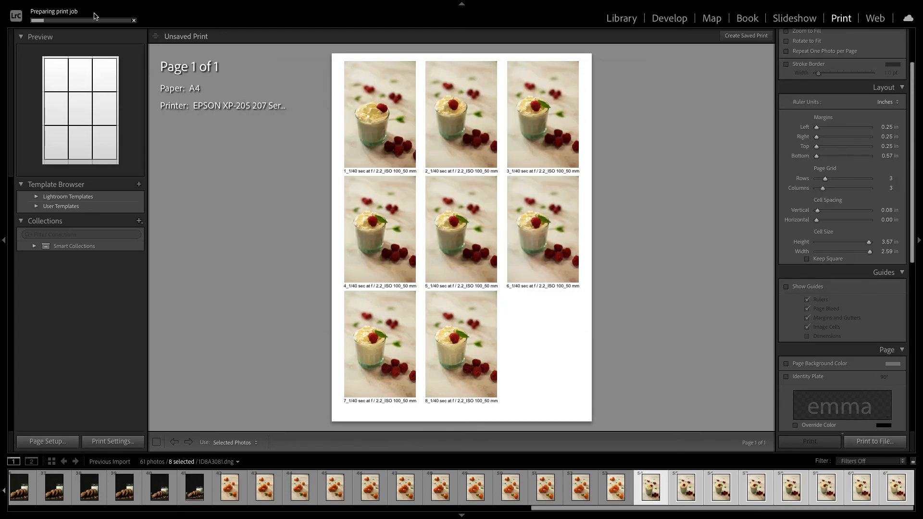
- Reveal the Desktop in Finder and preview the two contact sheet JPEGs in the "cookies_milk 16_10_2020" folder
mouse_move(224, 2)
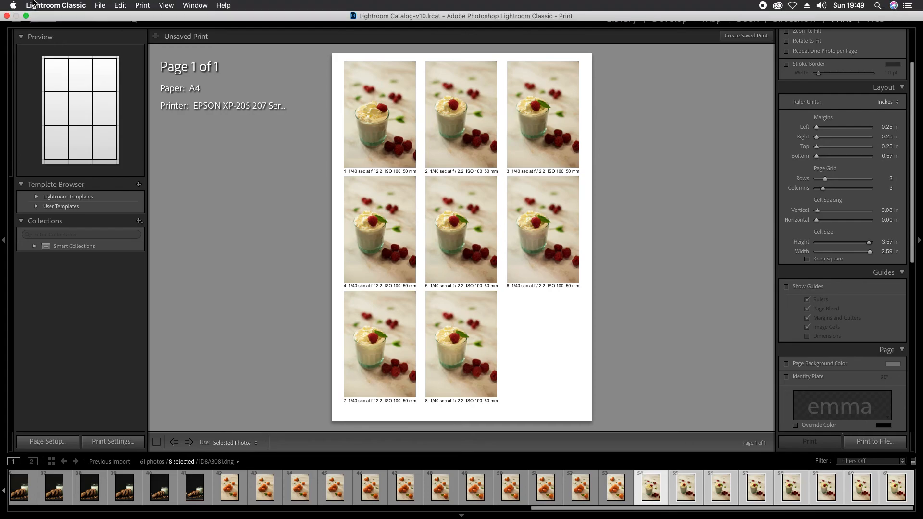
left_click(27, 16)
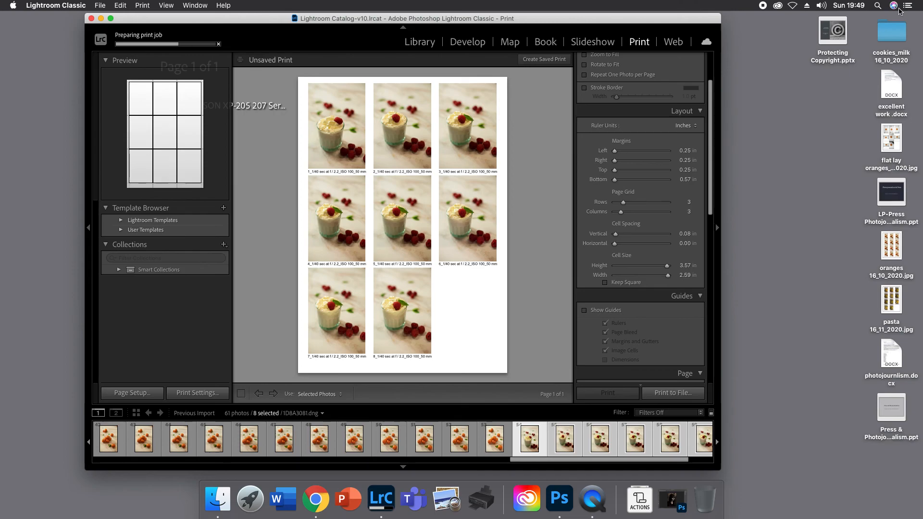
double_click(892, 38)
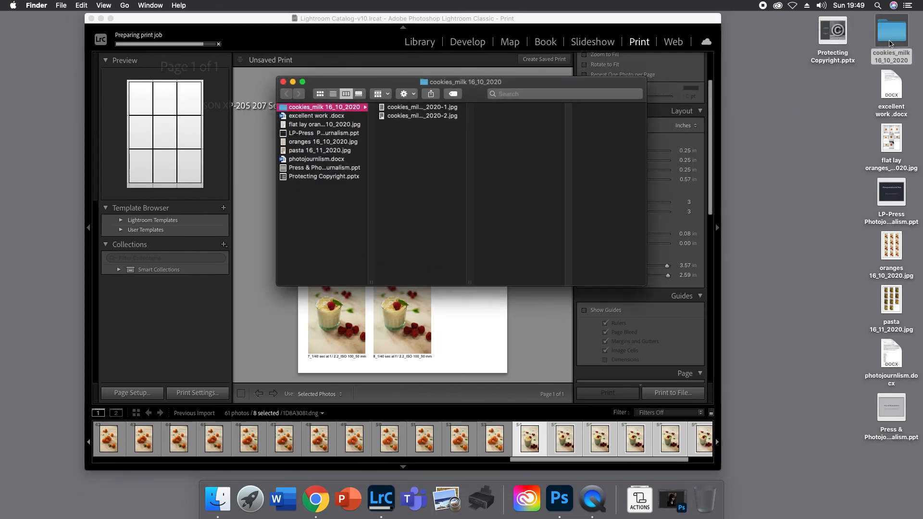
left_click(418, 111)
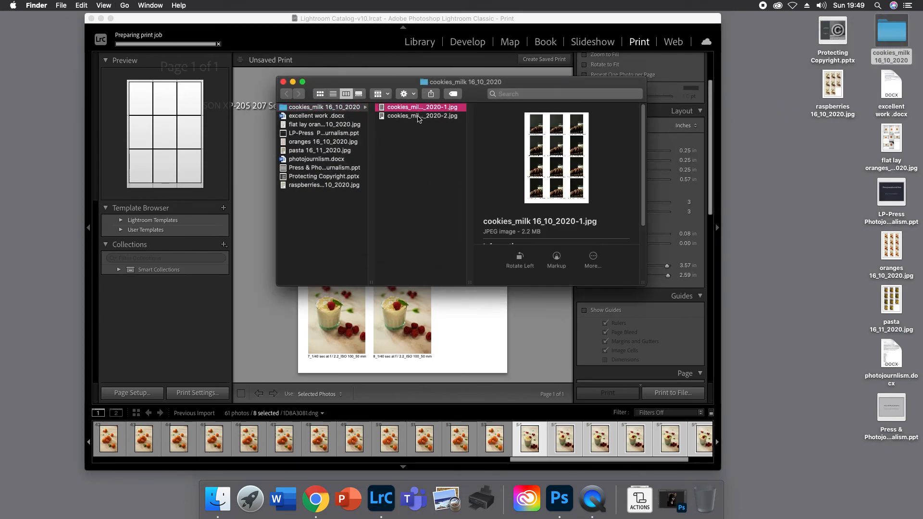
left_click(418, 117, "shift")
key("space")
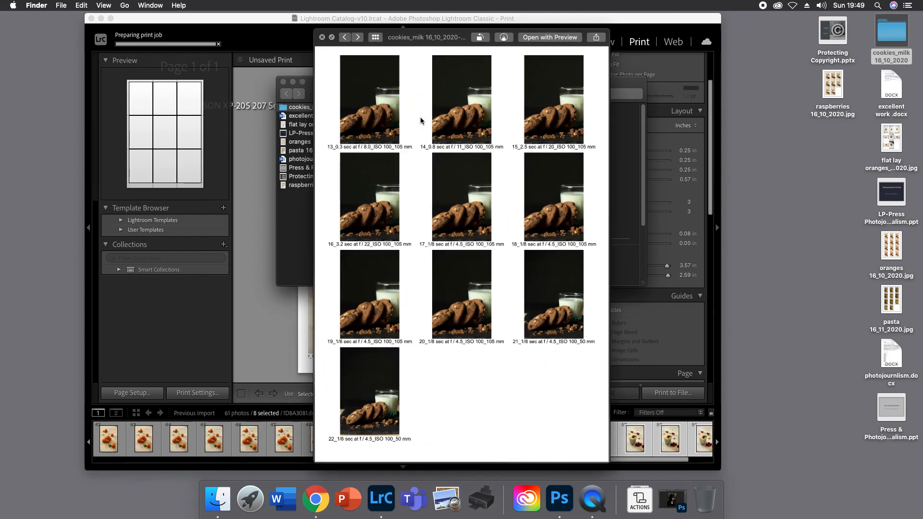